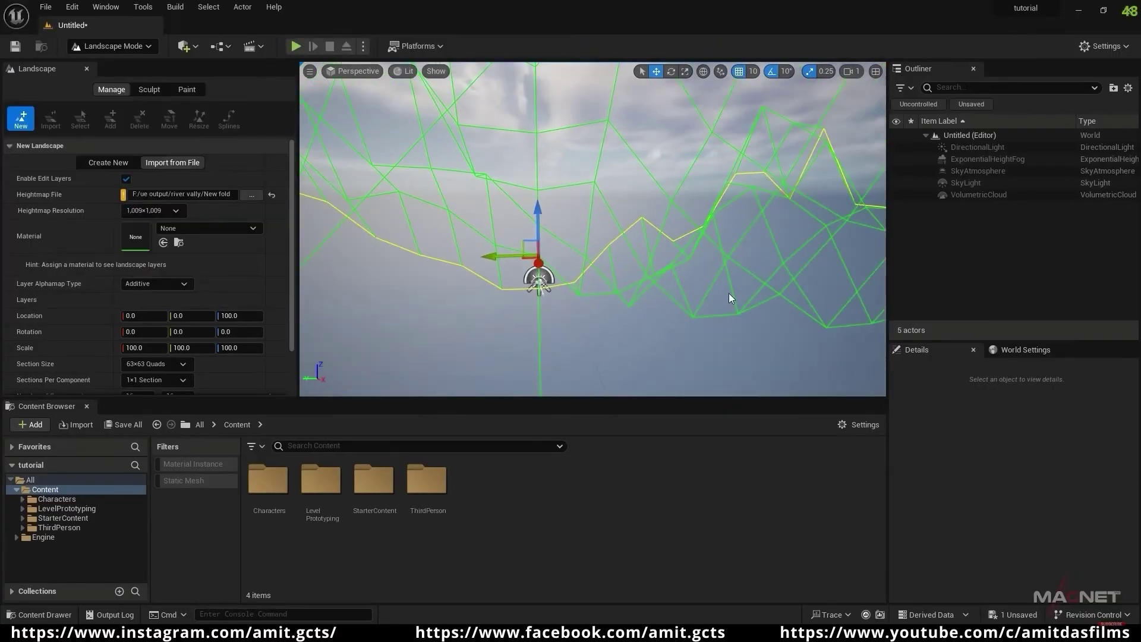
- Scroll down through the content while the heightmap landscape preview is shown
{"action": "scroll", "coordinate": [177, 297], "scroll_direction": "down", "scroll_amount": 2}
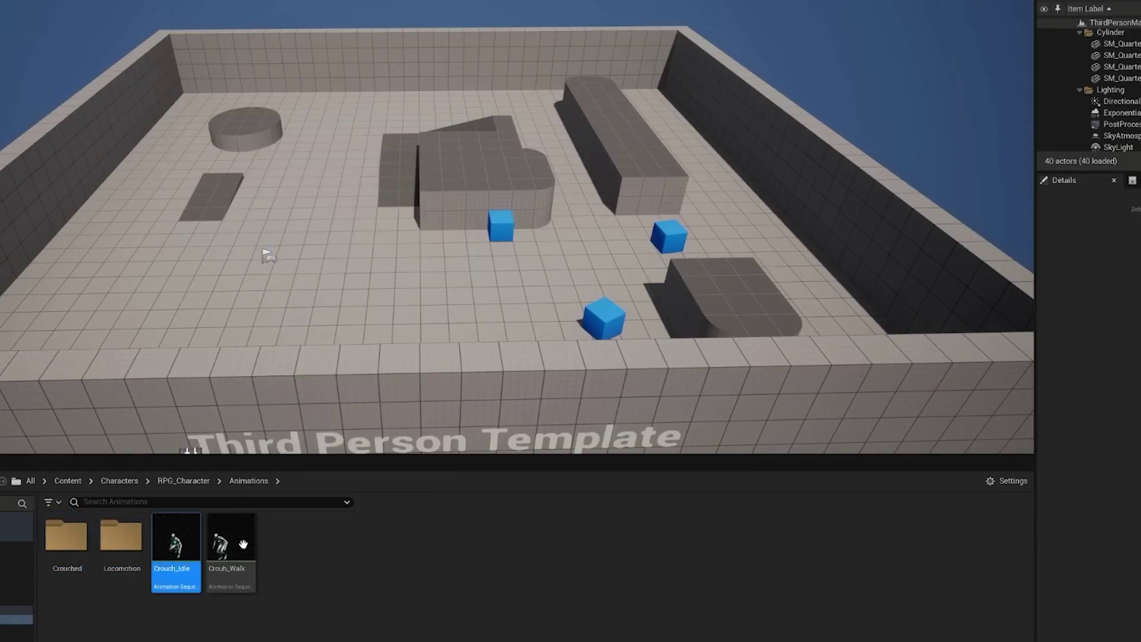
- Bring up the Locomotion folder's new-asset menu and its Animation > Legacy > Blend Space 1D option
{"action": "right_click", "coordinate": [220, 566]}
{"action": "mouse_move", "coordinate": [357, 348]}
{"action": "mouse_move", "coordinate": [535, 591]}
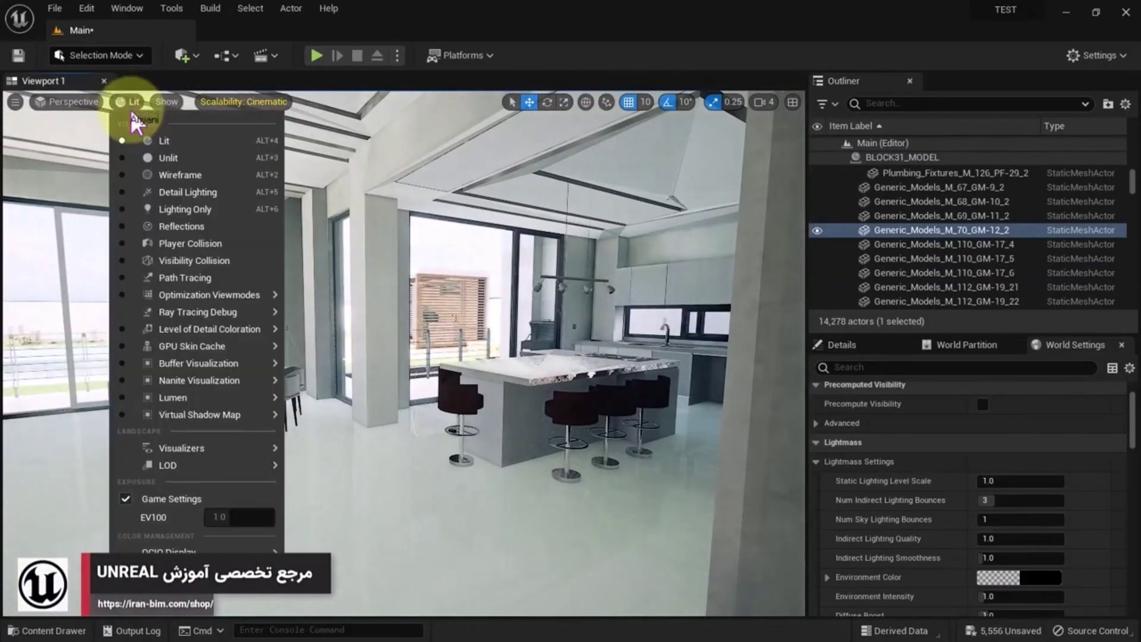
- Switch the viewport view mode to Lighting Only for the interior scene
{"action": "left_click", "coordinate": [183, 210]}
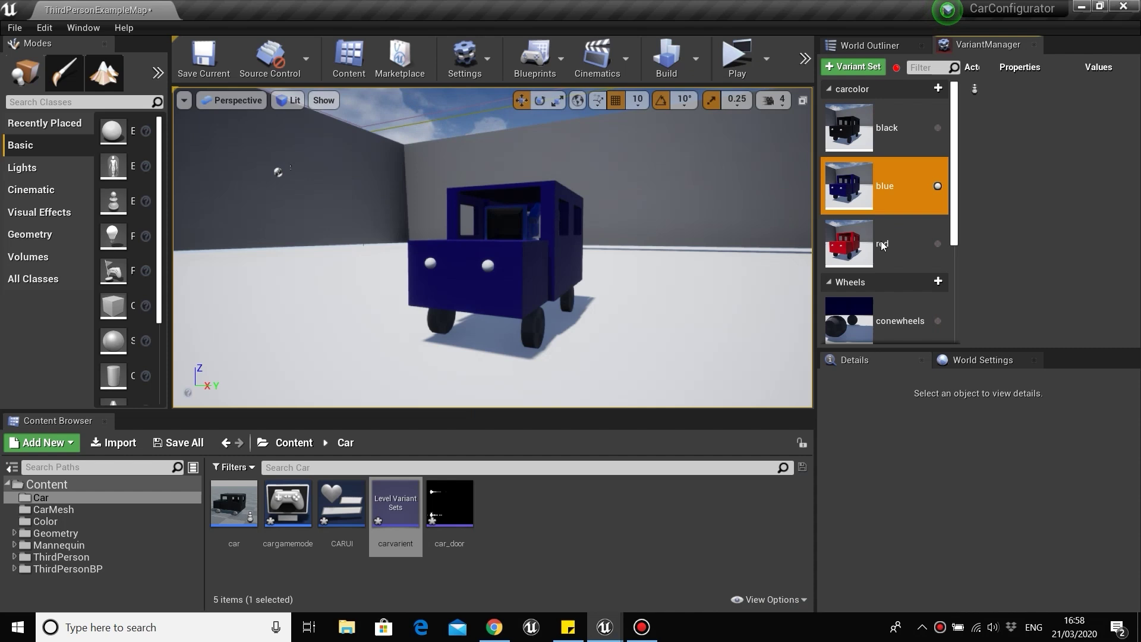
- Apply the red colour, cone wheels, then cylinder wheels, and headlights-on variants to the car
{"action": "left_click", "coordinate": [881, 241]}
{"action": "double_click", "coordinate": [880, 241]}
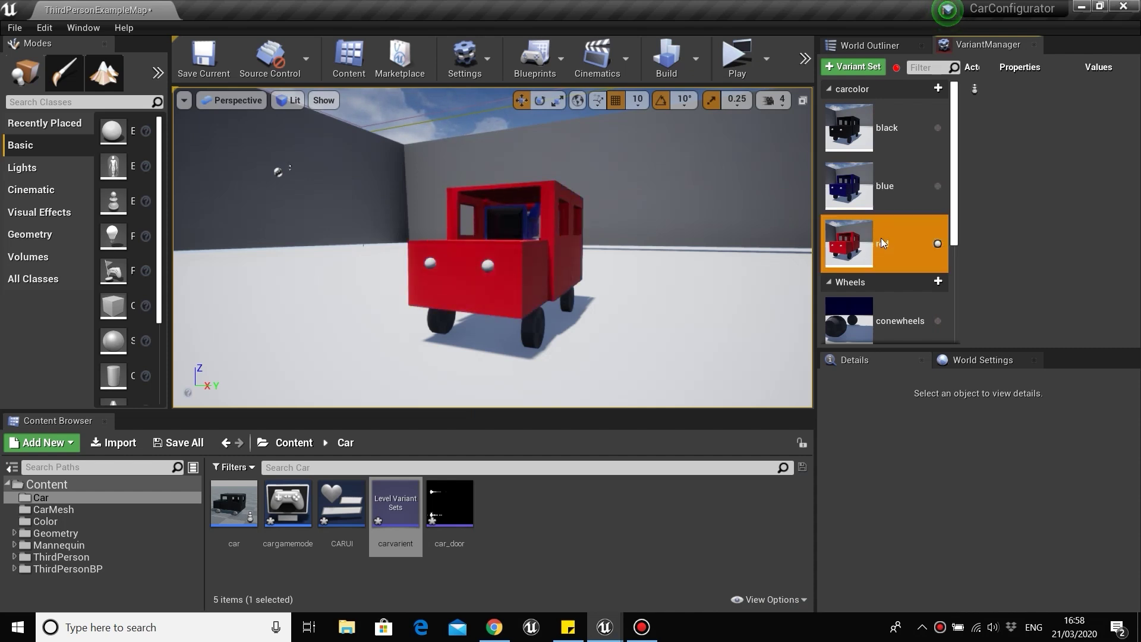
{"action": "scroll", "coordinate": [882, 240], "scroll_direction": "down", "scroll_amount": 2}
{"action": "left_click", "coordinate": [883, 252]}
{"action": "double_click", "coordinate": [884, 251]}
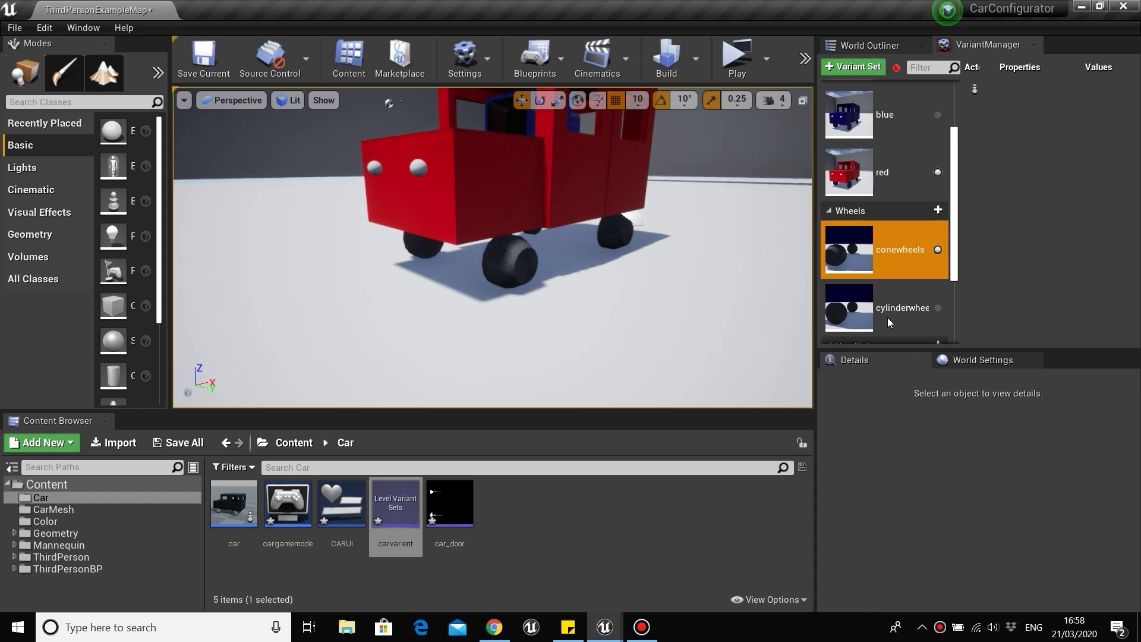
{"action": "double_click", "coordinate": [887, 317]}
{"action": "scroll", "coordinate": [875, 266], "scroll_direction": "down", "scroll_amount": 3}
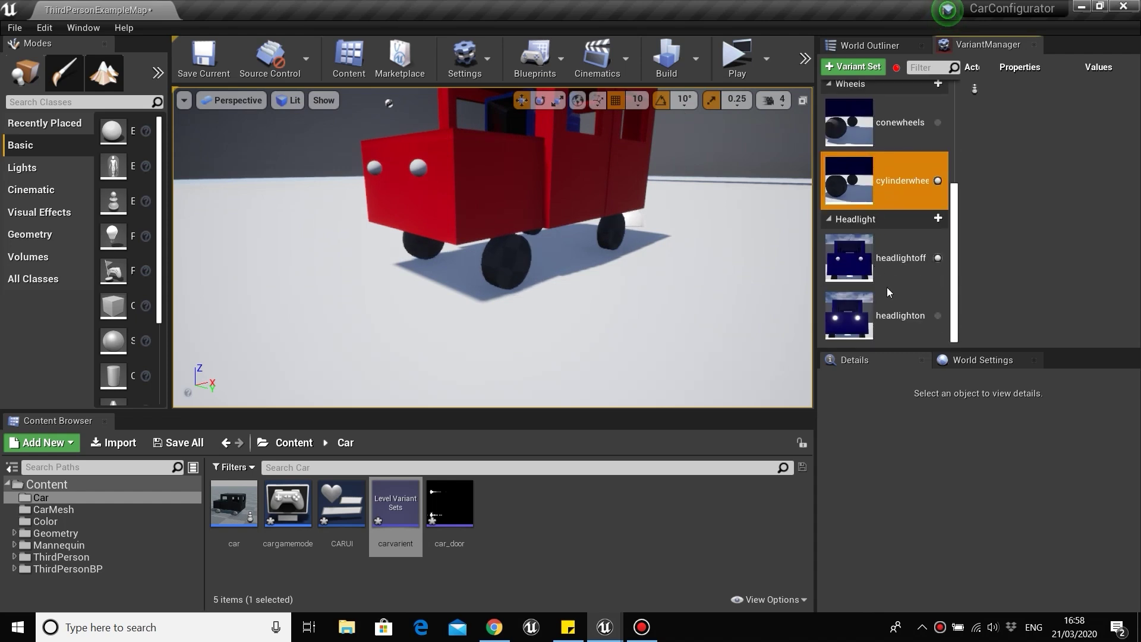
{"action": "double_click", "coordinate": [897, 319]}
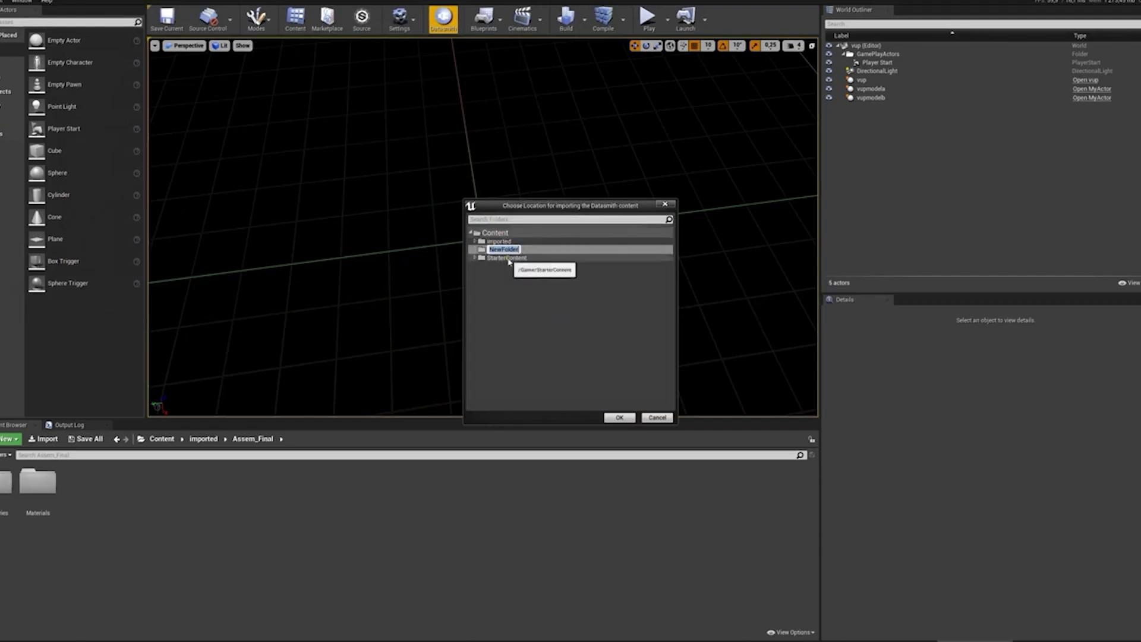
- Confirm the new 'test' folder as destination and import Assem_Final.SLDASM with geometry and materials
{"action": "key", "text": "Return"}
{"action": "left_click", "coordinate": [620, 418]}
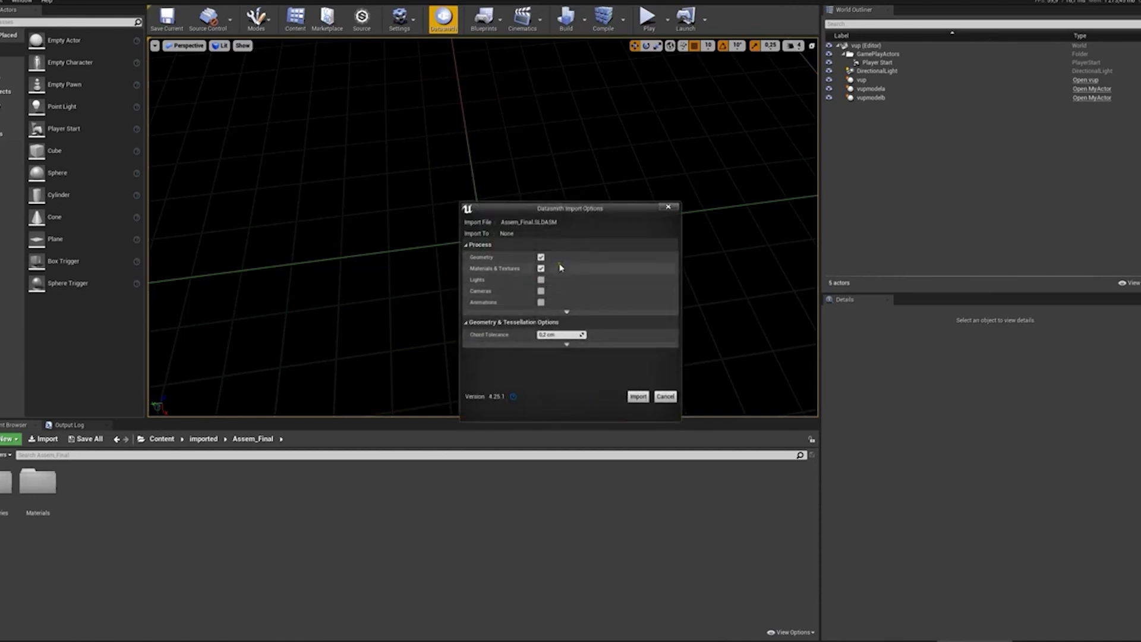
{"action": "left_click", "coordinate": [638, 397]}
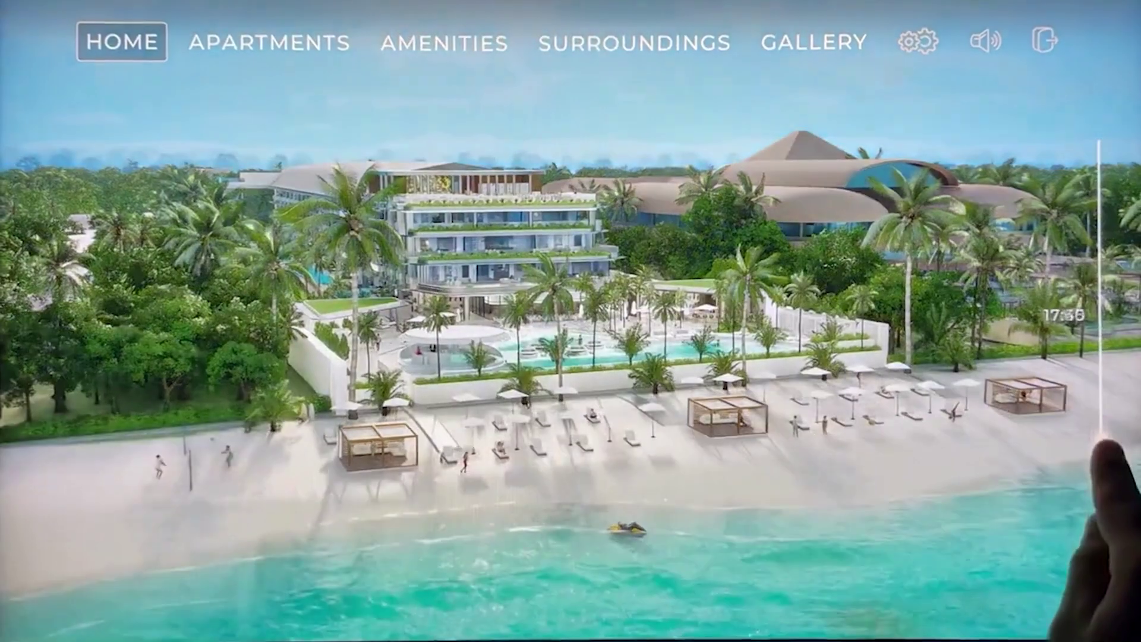
- Move the time-of-day slider from 17:30 to 19:00 for a sunset render
{"action": "left_click_drag", "start_coordinate": [1099, 445], "coordinate": [1093, 469]}
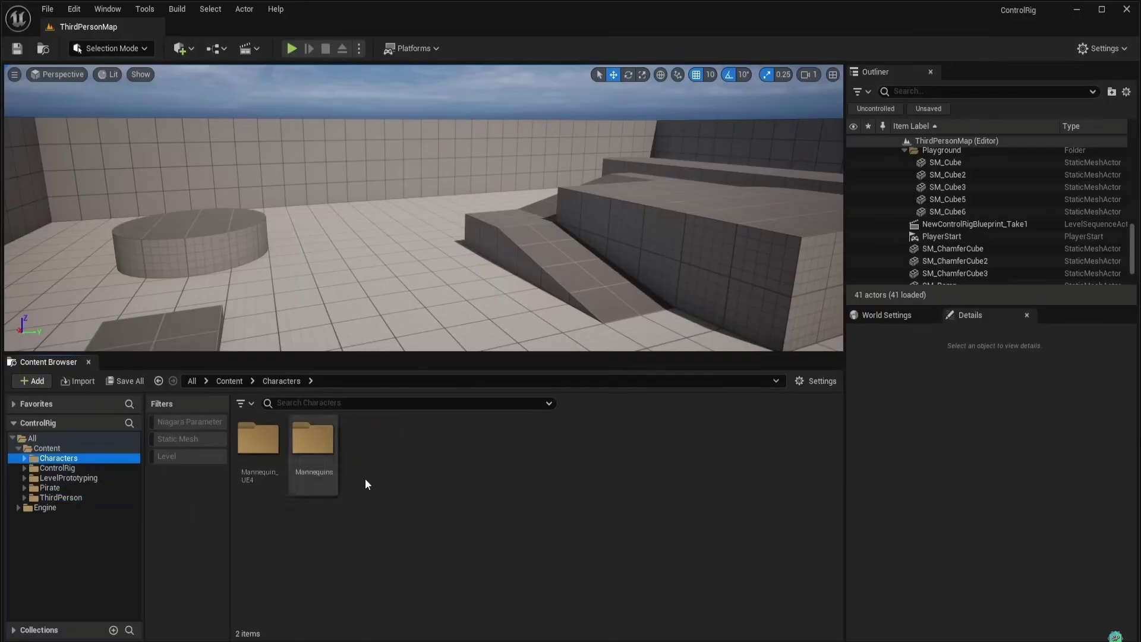
- Create a new ModularRig Control Rig blueprint in the Characters folder
{"action": "right_click", "coordinate": [429, 447]}
{"action": "mouse_move", "coordinate": [430, 449]}
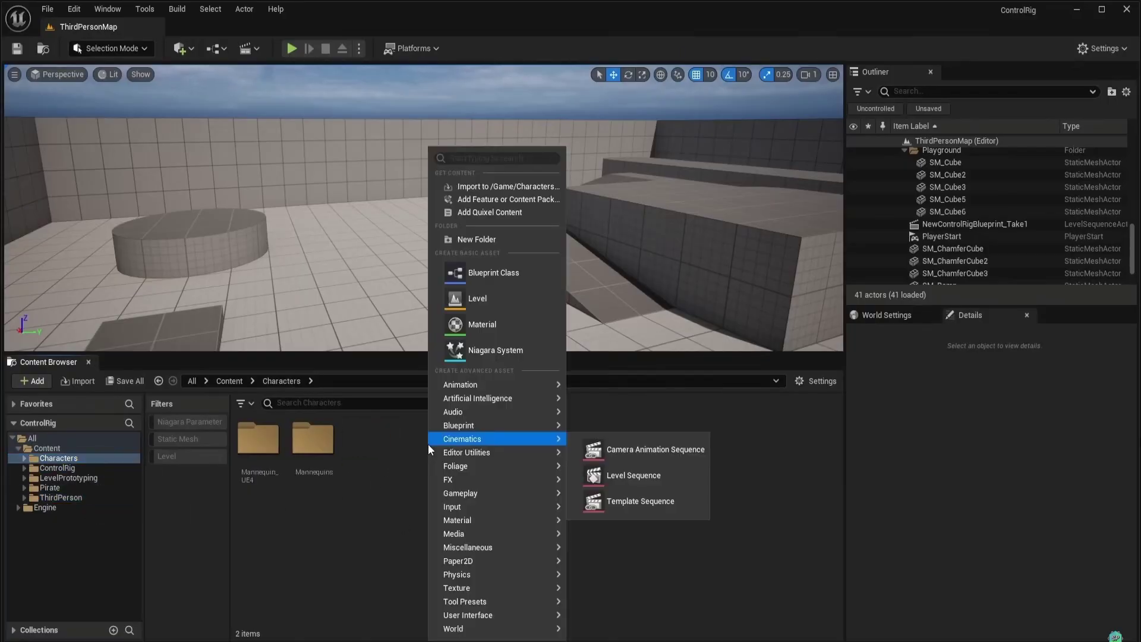
{"action": "mouse_move", "coordinate": [489, 390]}
{"action": "mouse_move", "coordinate": [611, 603]}
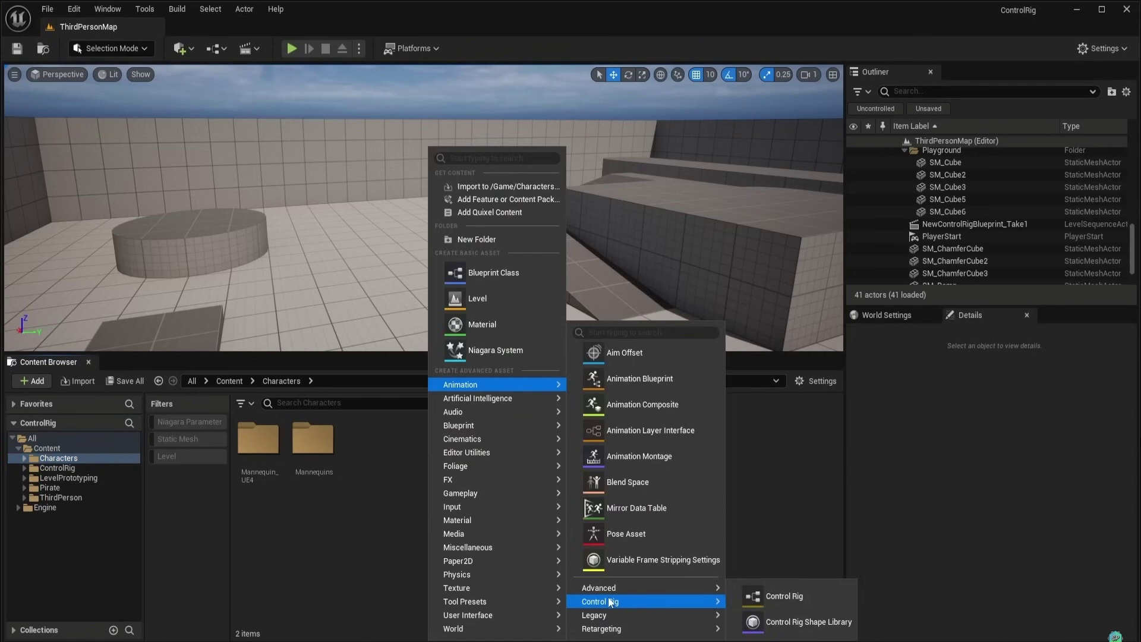
{"action": "left_click", "coordinate": [782, 597]}
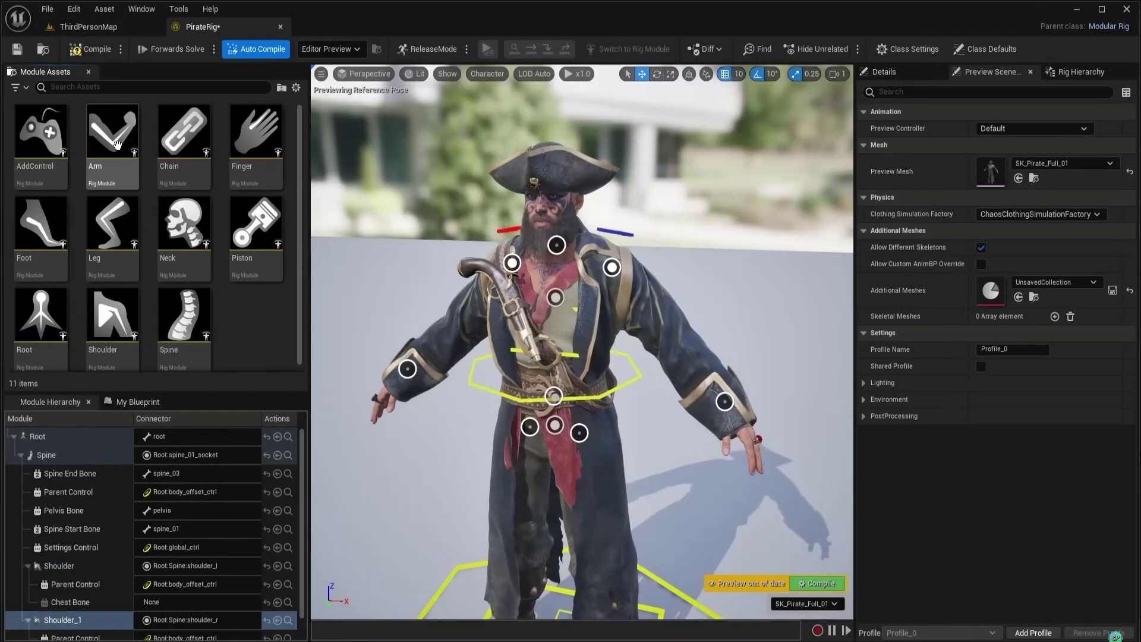
- Attach Leg modules to both of the pirate's legs and place PirateRig in the level
{"action": "left_click_drag", "start_coordinate": [113, 235], "coordinate": [495, 272]}
{"action": "left_click_drag", "start_coordinate": [97, 226], "coordinate": [375, 269]}
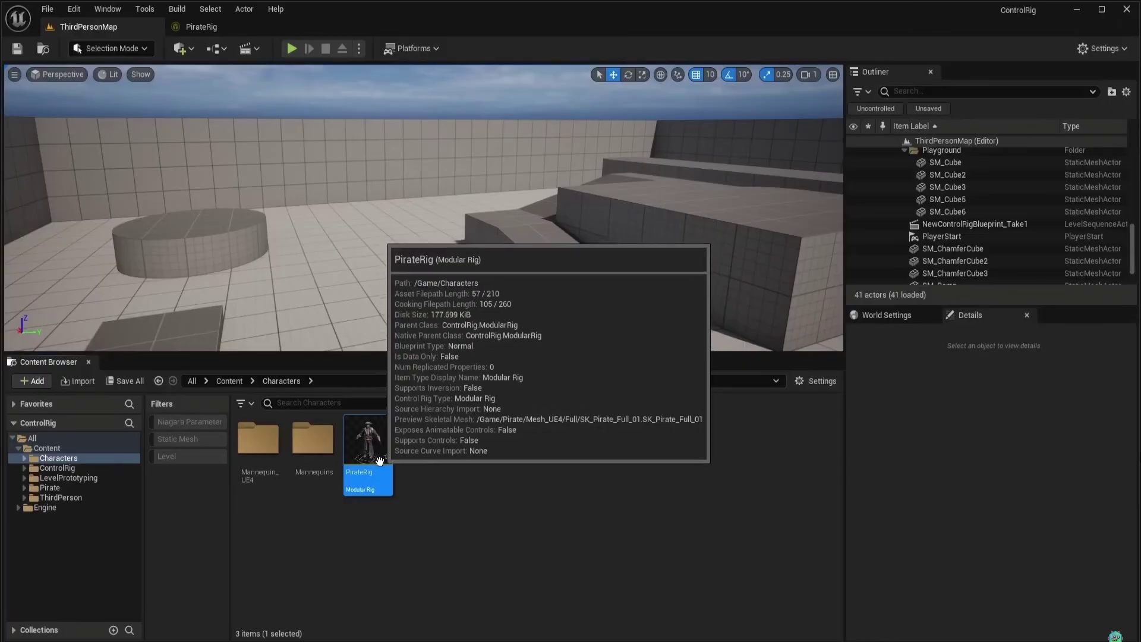
{"action": "left_click_drag", "start_coordinate": [364, 458], "coordinate": [418, 313]}
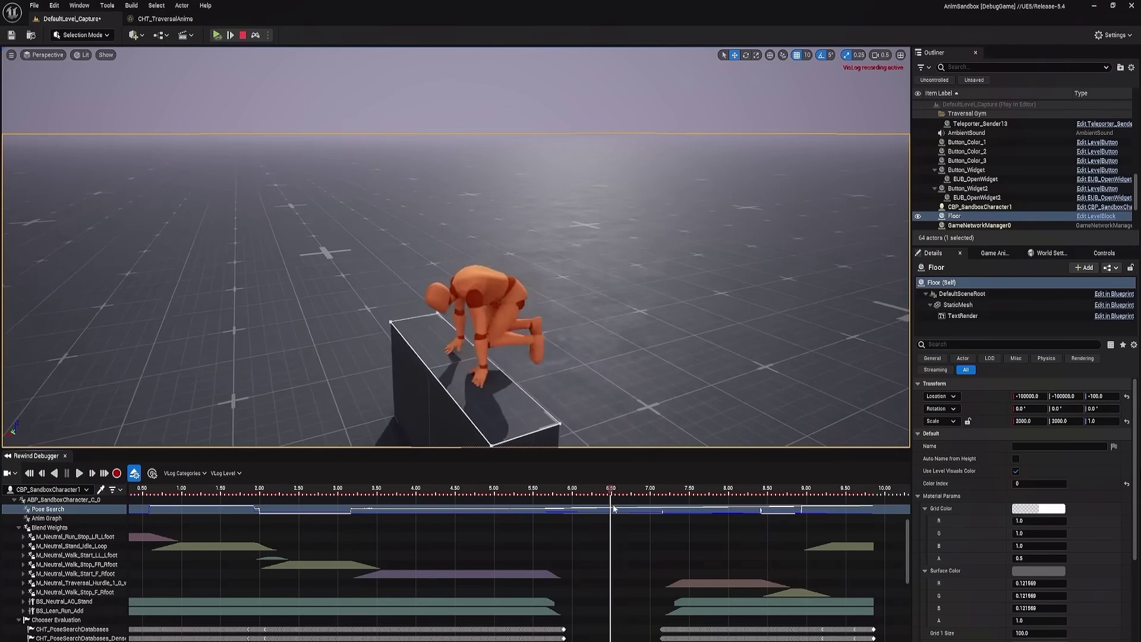
- Scrub the Rewind Debugger timeline to replay the recorded traversal up to the crouch
{"action": "left_click_drag", "start_coordinate": [614, 509], "coordinate": [632, 529]}
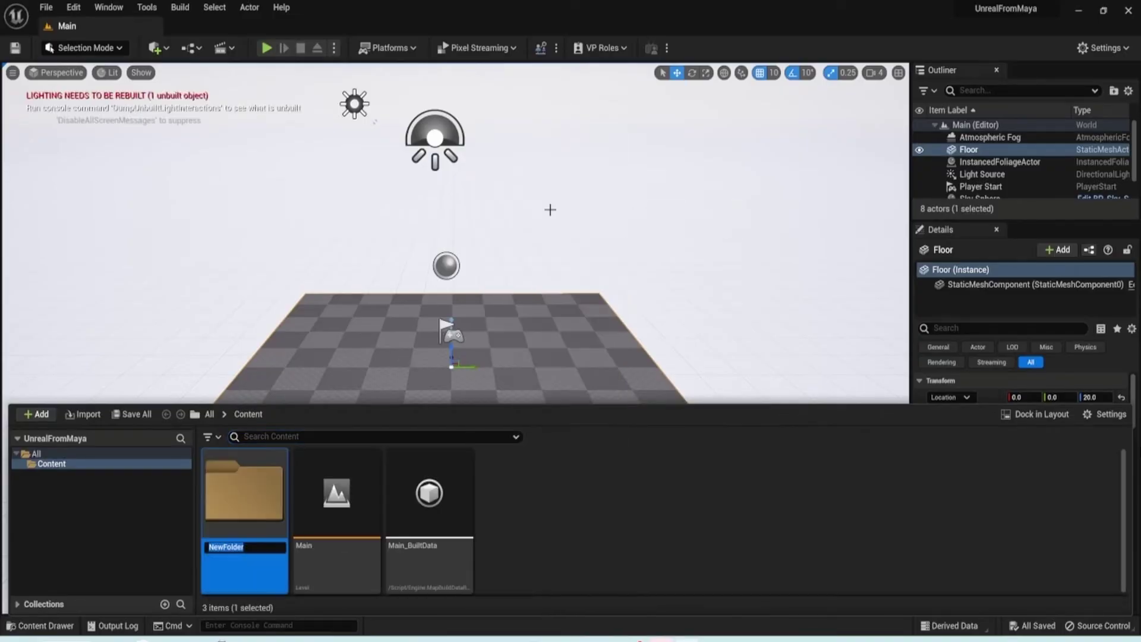
- Open the empty Character folder in the UnrealFromMaya project's Content
{"action": "double_click", "coordinate": [264, 488]}
- Import the arachnid FBX file into /Game/Character
{"action": "right_click", "coordinate": [286, 491]}
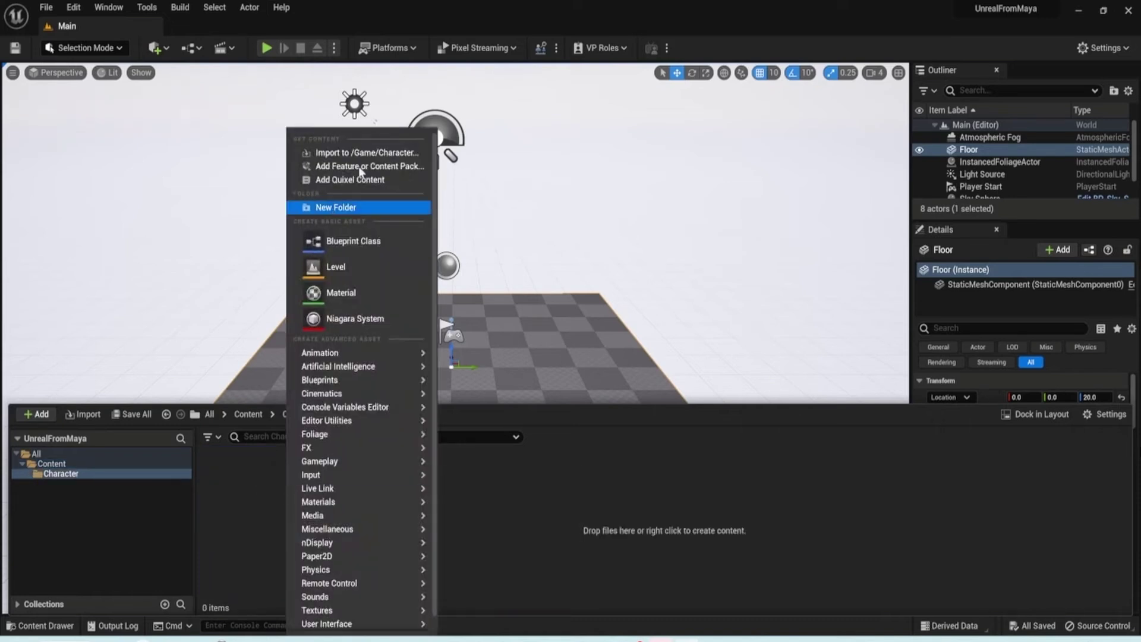
{"action": "left_click", "coordinate": [360, 151]}
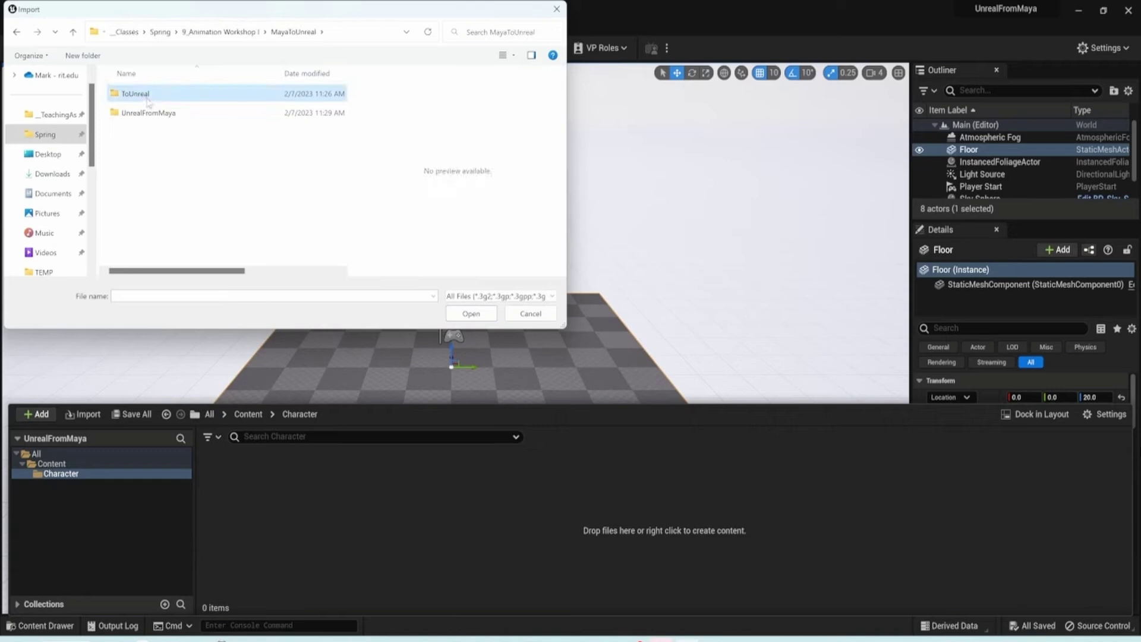
{"action": "left_click", "coordinate": [485, 317]}
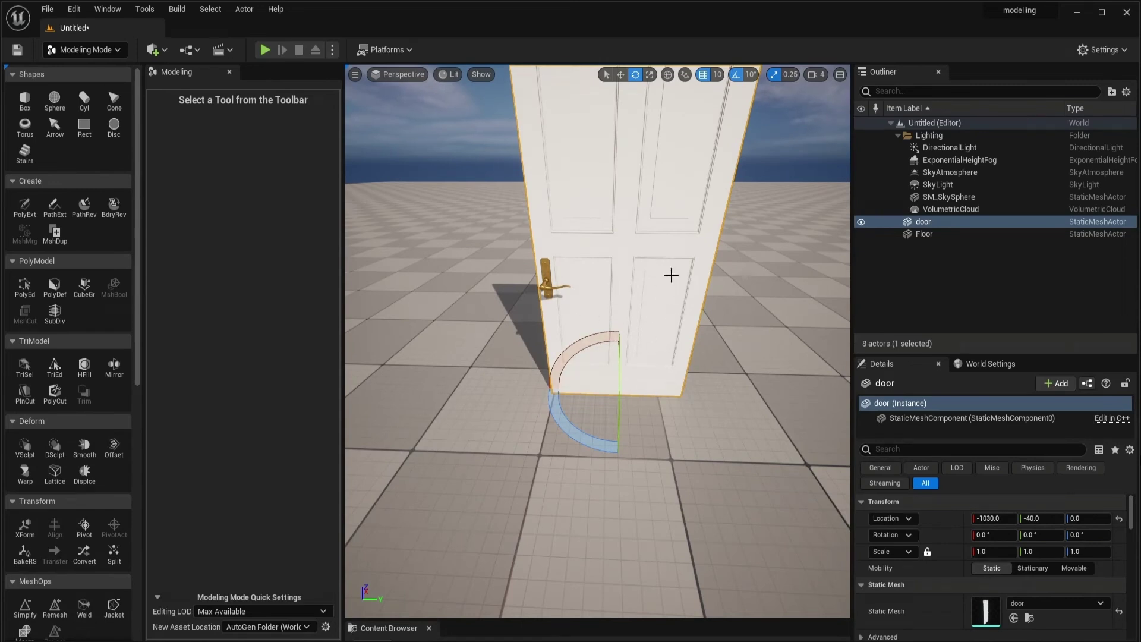
- Move the door to location -1030, 0, 70, frame it, and start editing its pivot
{"action": "left_click_drag", "start_coordinate": [575, 431], "coordinate": [597, 106]}
{"action": "left_click_drag", "start_coordinate": [620, 361], "coordinate": [622, 309]}
{"action": "key", "text": "f"}
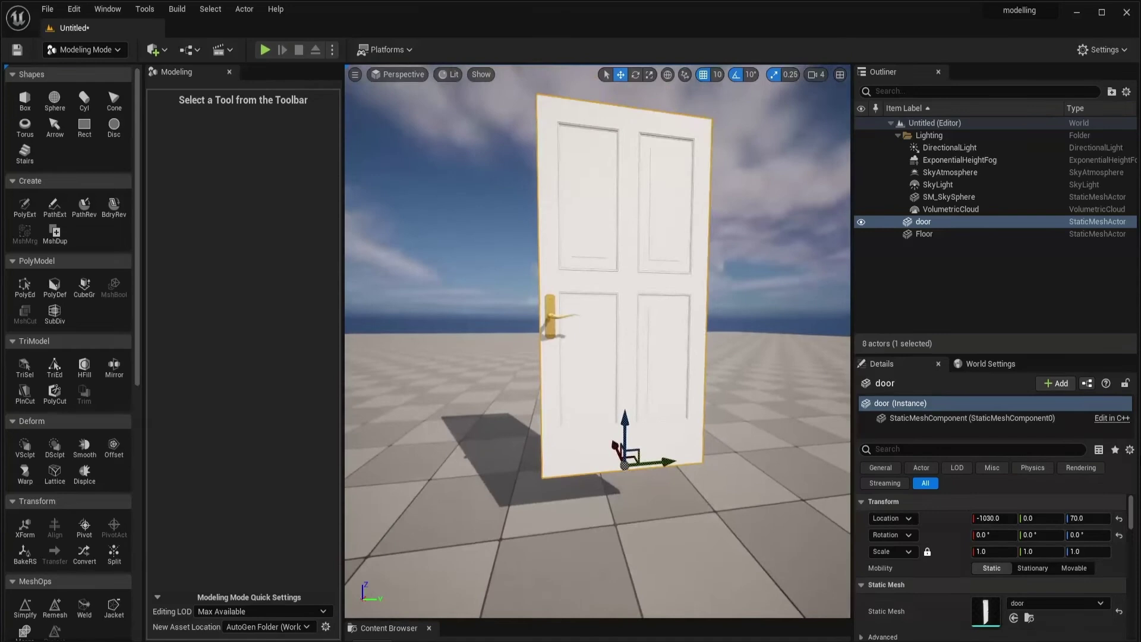
{"action": "scroll", "coordinate": [80, 283], "scroll_direction": "down", "scroll_amount": 2}
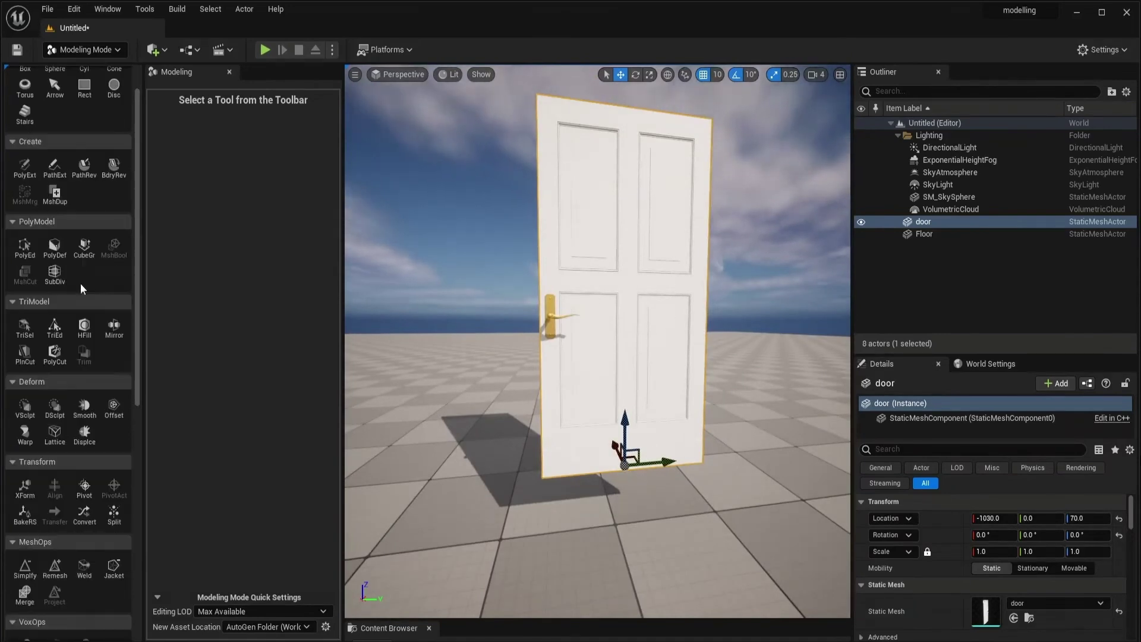
{"action": "left_click", "coordinate": [85, 450]}
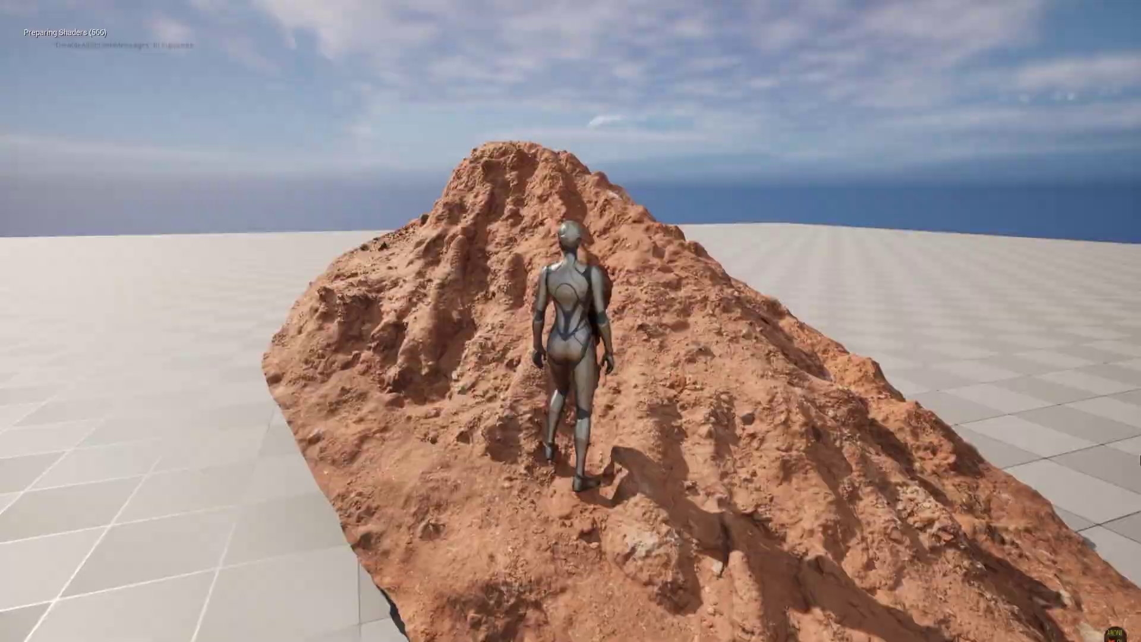
- Create a new level from the Basic template
{"action": "left_click", "coordinate": [47, 9]}
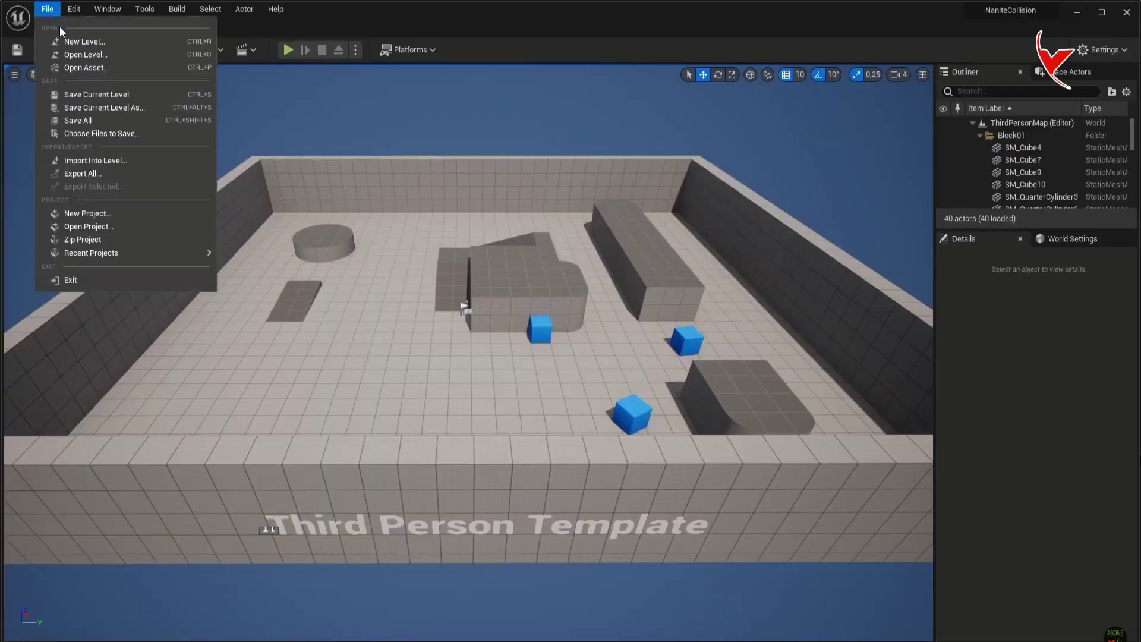
{"action": "left_click", "coordinate": [84, 42]}
{"action": "left_click", "coordinate": [576, 459]}
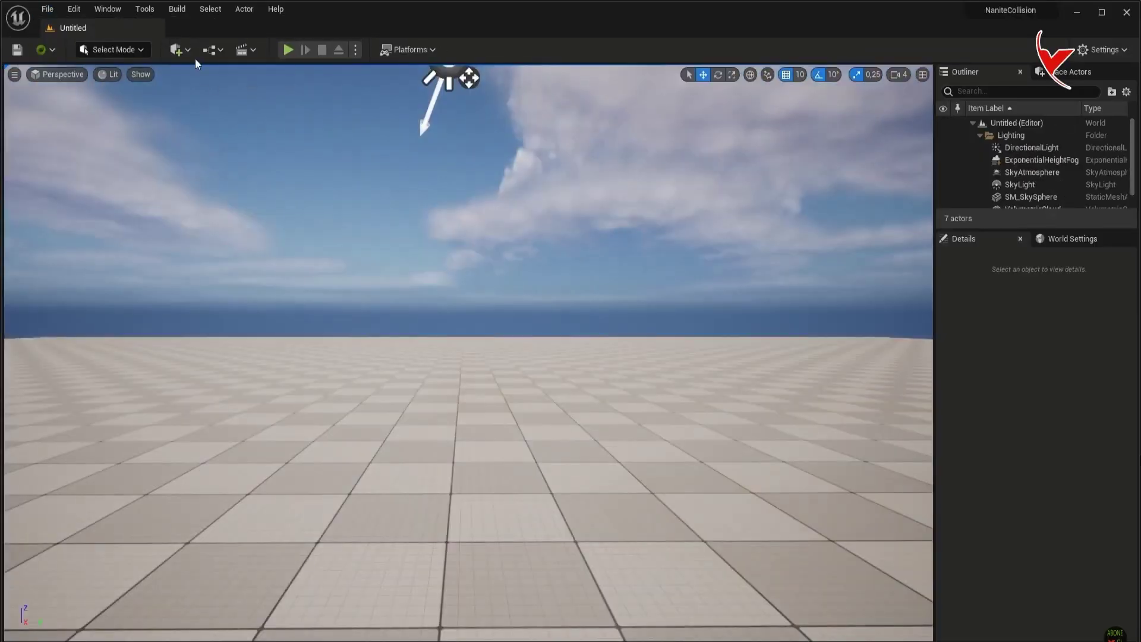
{"action": "left_click", "coordinate": [195, 54]}
- In Quixel Bridge, browse Environment > Natural > Canyons of Utah and add Canyon Eroded Rocky Ground
{"action": "left_click", "coordinate": [201, 100]}
{"action": "left_click", "coordinate": [36, 244]}
{"action": "left_click", "coordinate": [65, 250]}
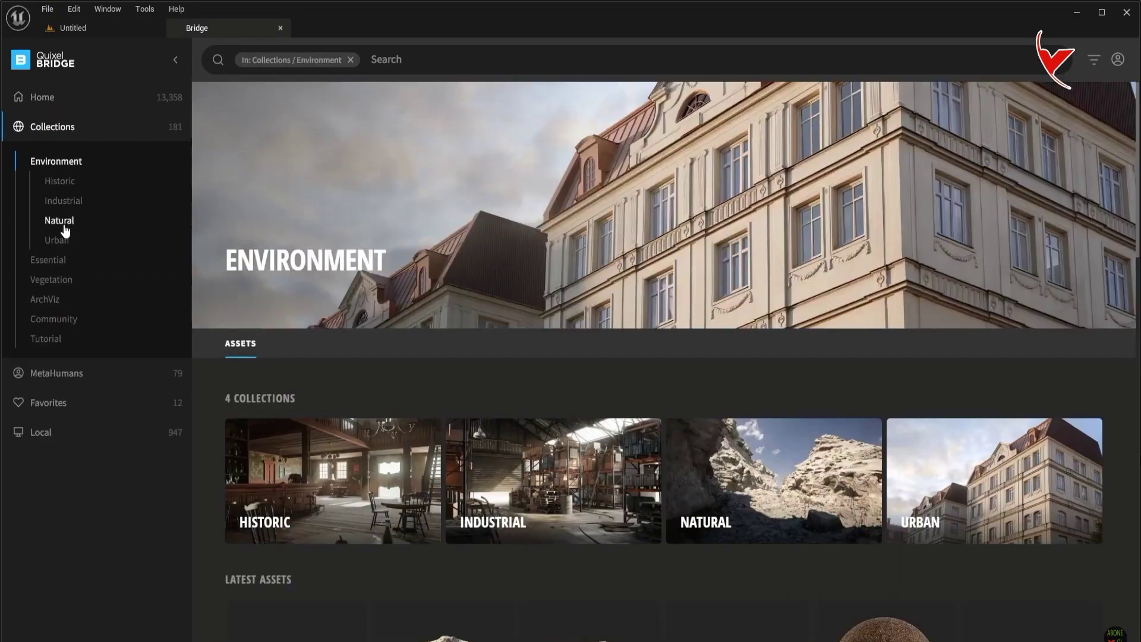
{"action": "left_click", "coordinate": [61, 222]}
{"action": "left_click", "coordinate": [105, 302]}
{"action": "scroll", "coordinate": [824, 369], "scroll_direction": "down", "scroll_amount": 10}
{"action": "left_click", "coordinate": [597, 185]}
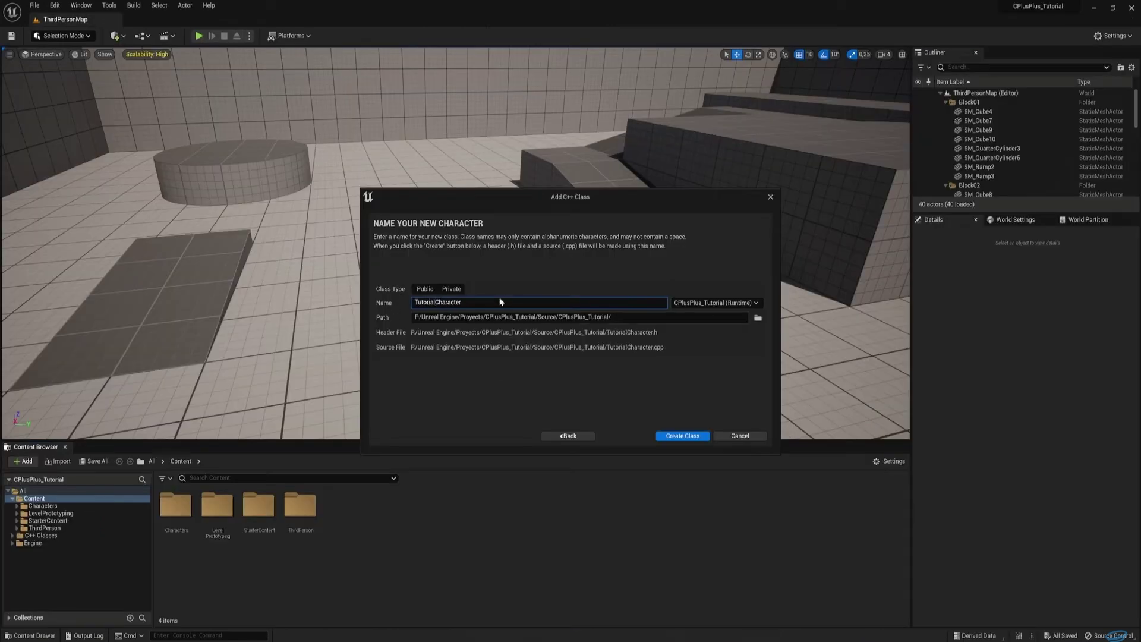
- Create the TutorialCharacter class, type the AActor spawn code, then view the Velocity Calculation and Flipping Animation groups
{"action": "left_click", "coordinate": [672, 436]}
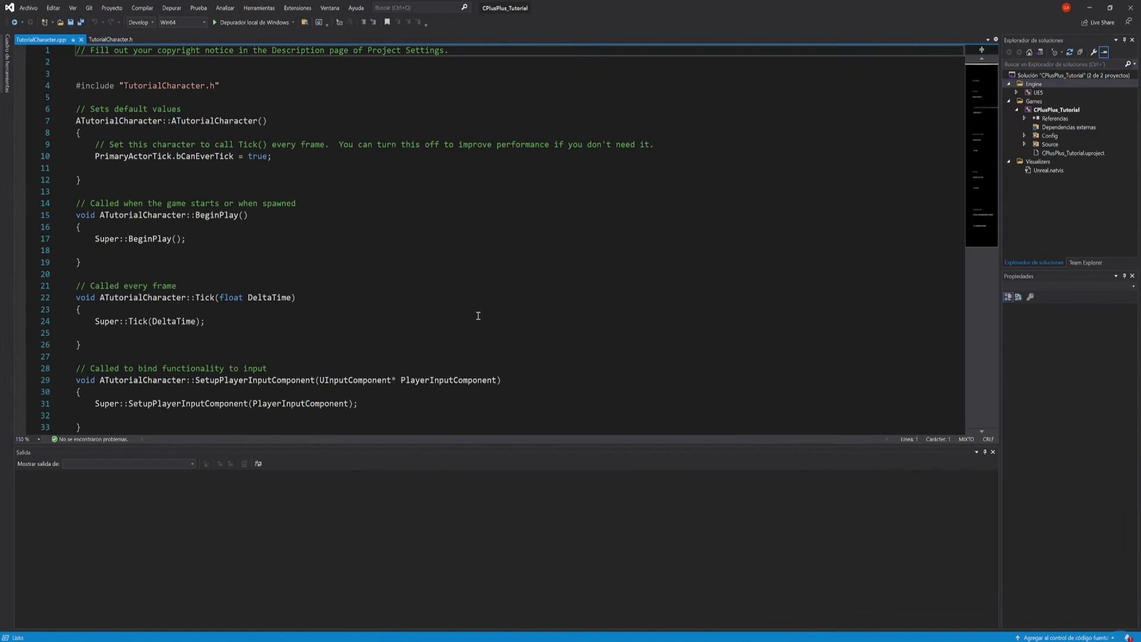
{"action": "left_click", "coordinate": [993, 453]}
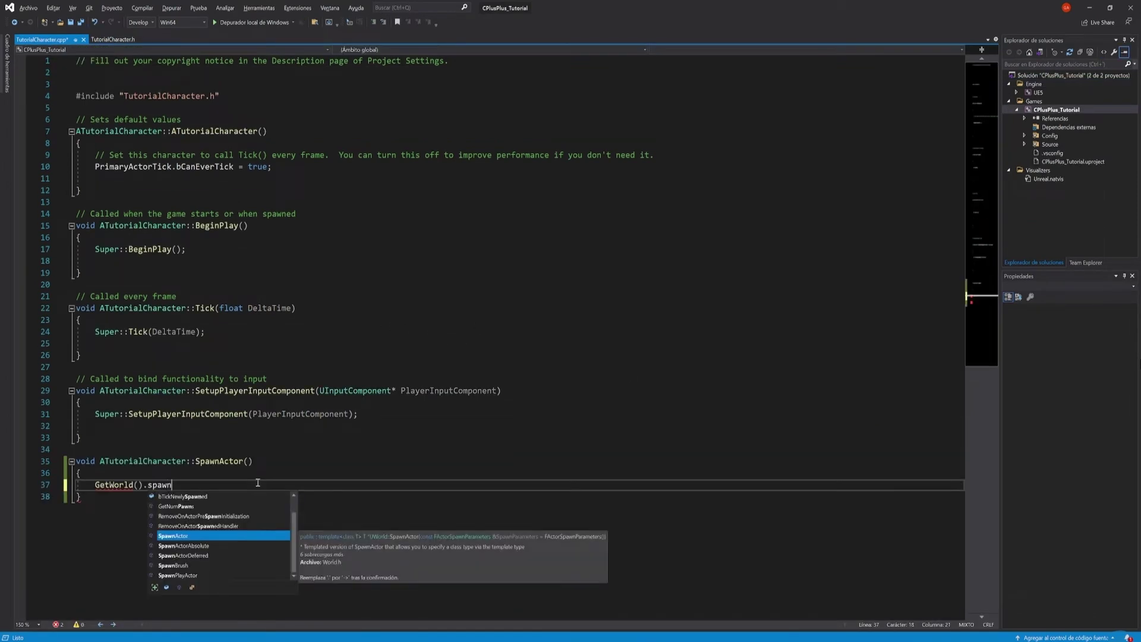
{"action": "type", "text": "<"}
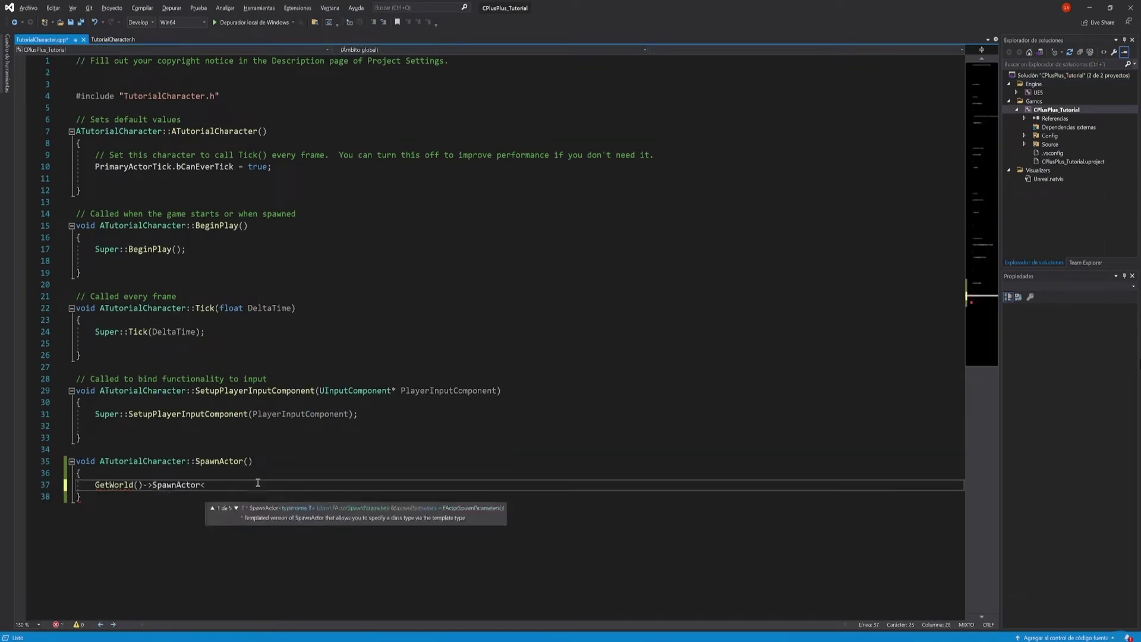
{"action": "type", "text": "AAct"}
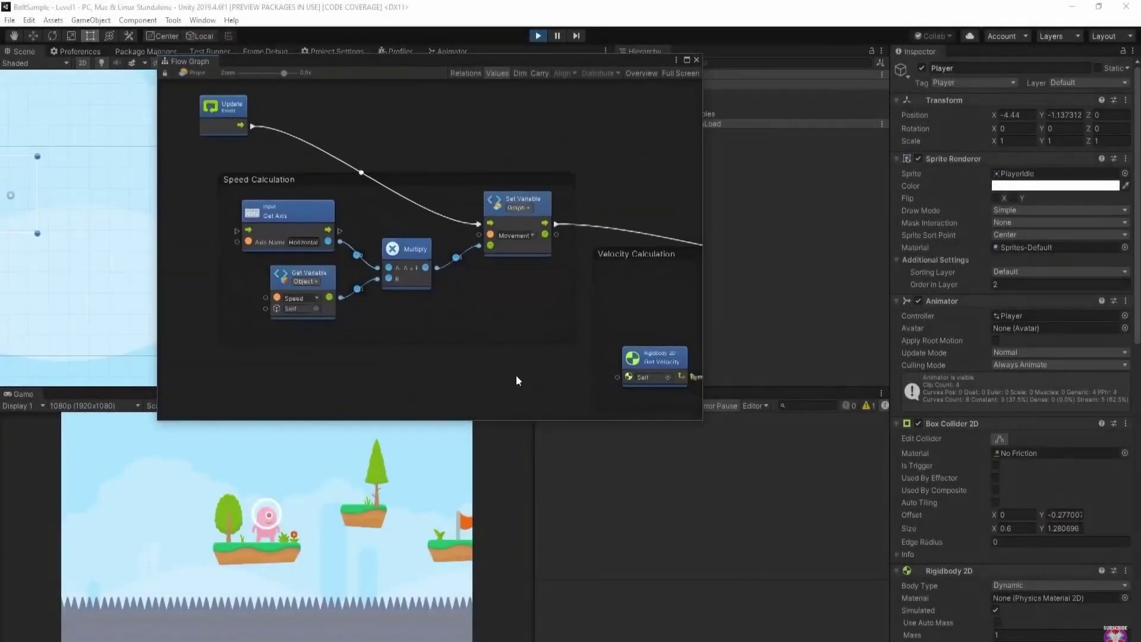
{"action": "middle_click_drag", "start_coordinate": [516, 376], "coordinate": [231, 347]}
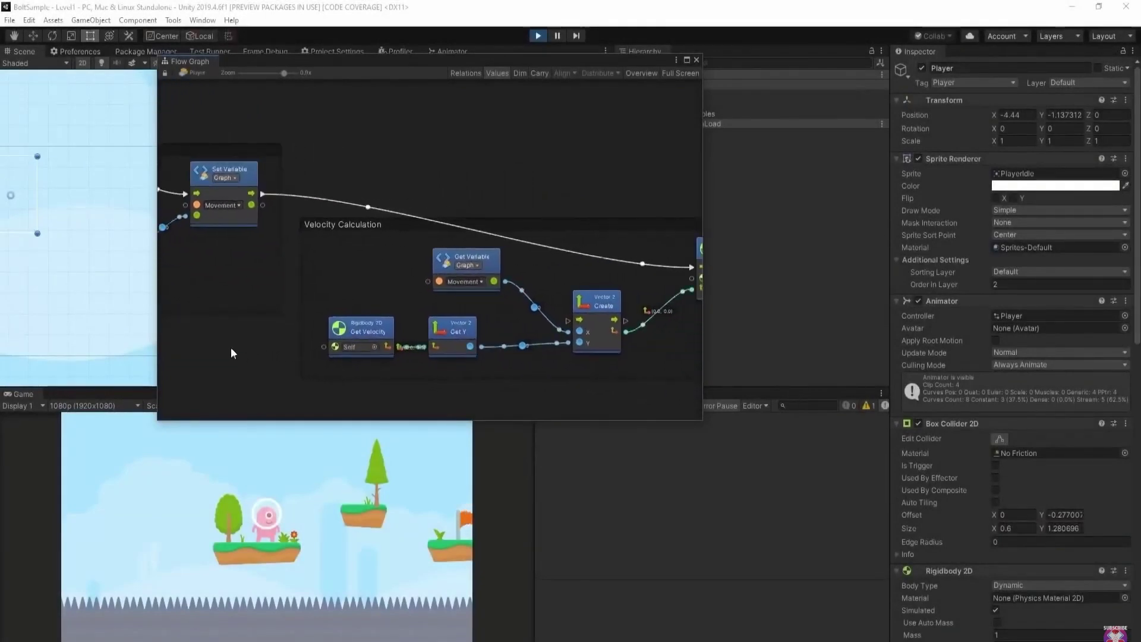
{"action": "middle_click_drag", "start_coordinate": [530, 387], "coordinate": [265, 364]}
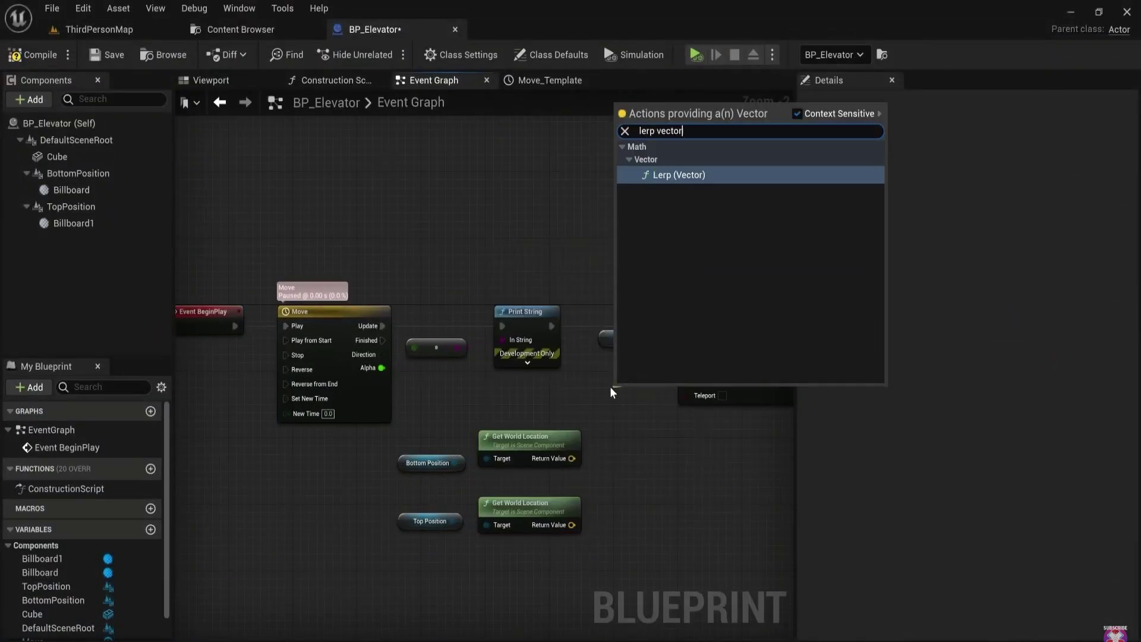
- Add a Lerp (Vector) node to blend the bottom and top positions' world locations
{"action": "key", "text": "Return"}
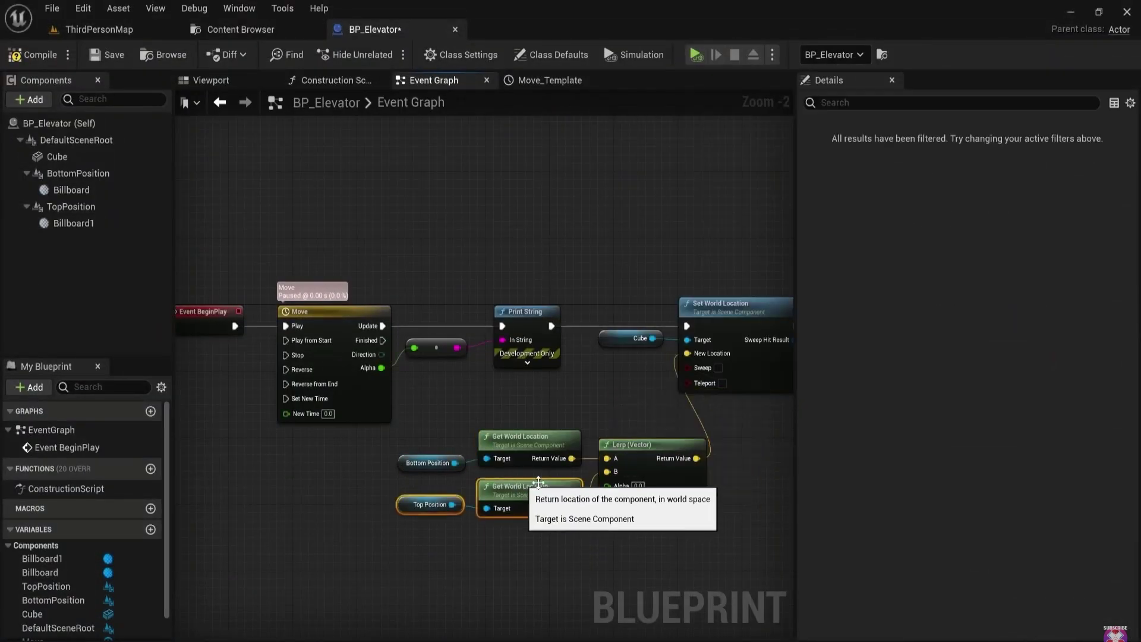